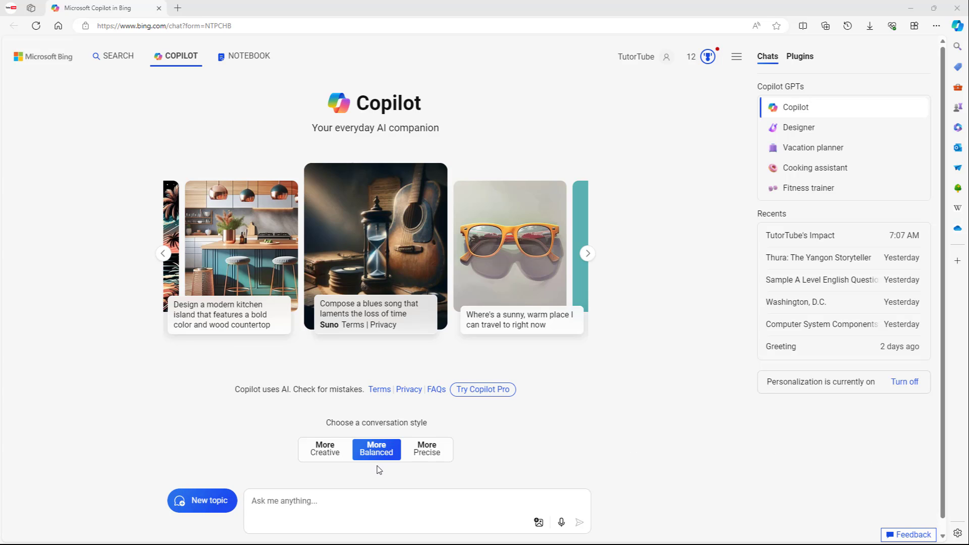
- Focus the 'Ask me anything...' box on the Copilot start page to begin a new prompt
{"action": "left_click", "coordinate": [321, 505]}
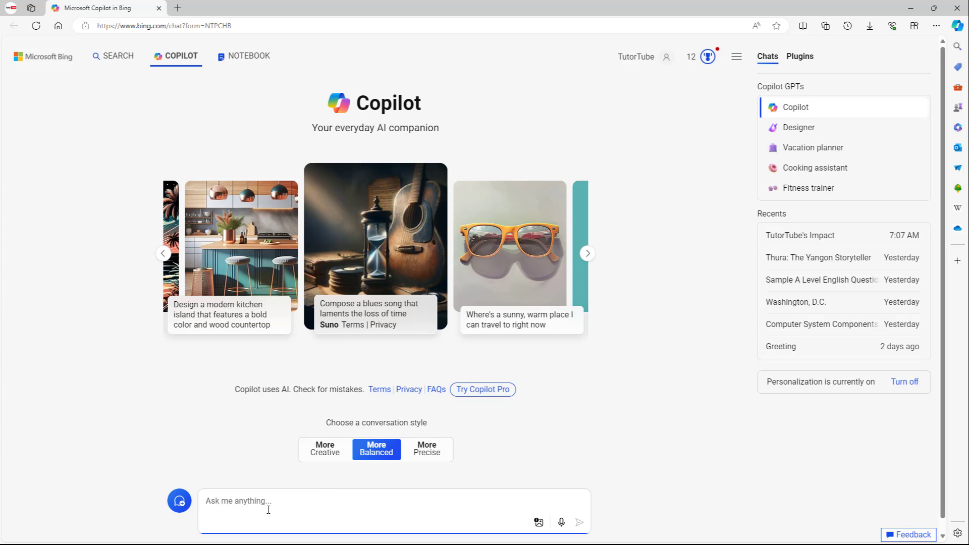
{"action": "type", "text": "Make a t"}
{"action": "type", "text": "able of "}
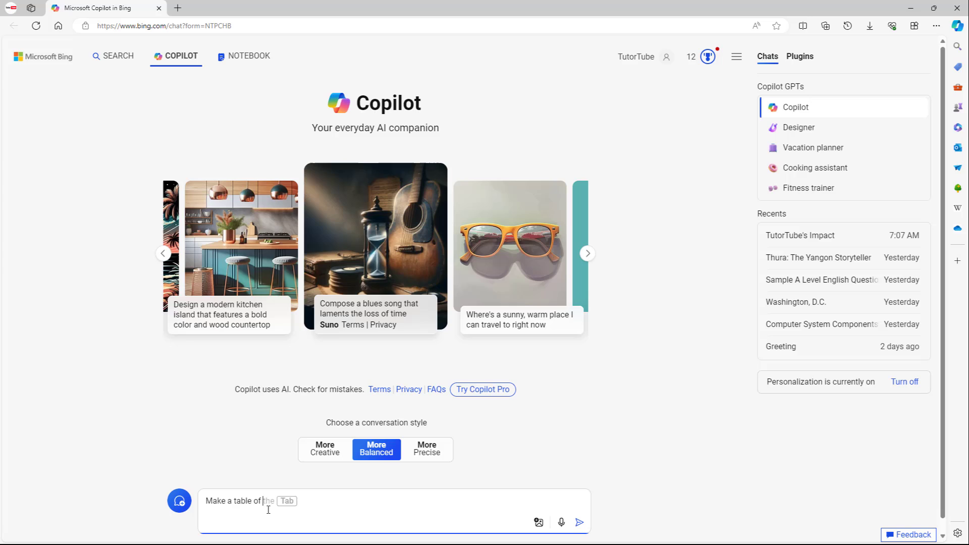
{"action": "type", "text": "differe"}
{"action": "type", "text": "nt types o"}
{"action": "type", "text": "f fruits.m"}
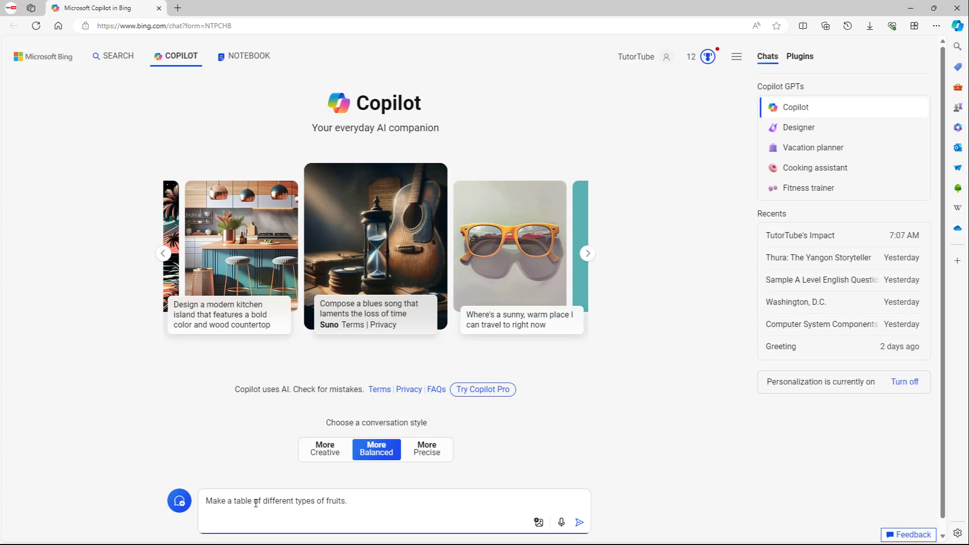
- Write the prompt requesting a table of 10 different fruits with SN, Name of Fruit, Color columns
{"action": "left_click", "coordinate": [264, 500]}
{"action": "type", "text": "10 different types of fruits. "}
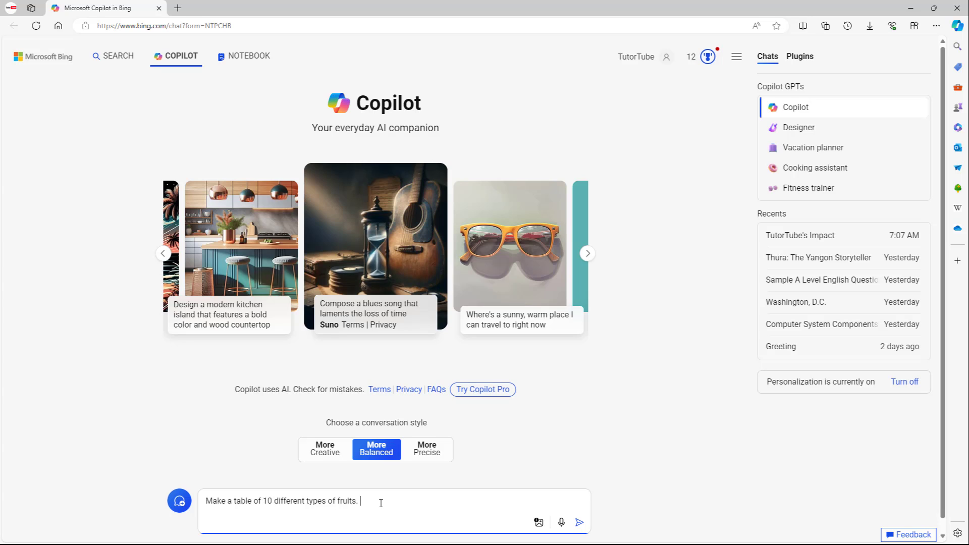
{"action": "type", "text": "Make"}
{"action": "type", "text": " this as a tab"}
{"action": "type", "text": "le with S"}
{"action": "type", "text": "N, Name o"}
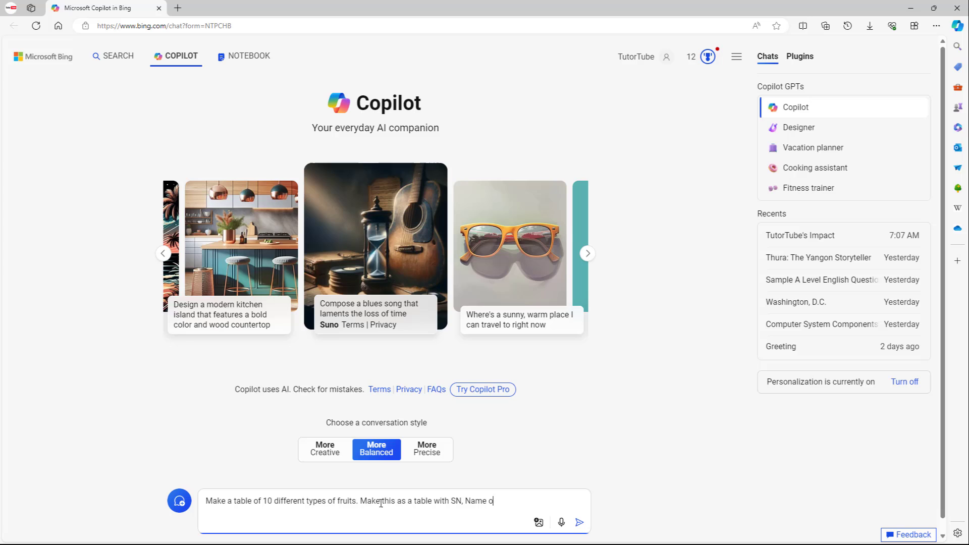
{"action": "type", "text": "f Fruit"}
{"action": "type", "text": ", Co"}
{"action": "type", "text": "lor as "}
{"action": "type", "text": "colu"}
{"action": "type", "text": "mn titles."}
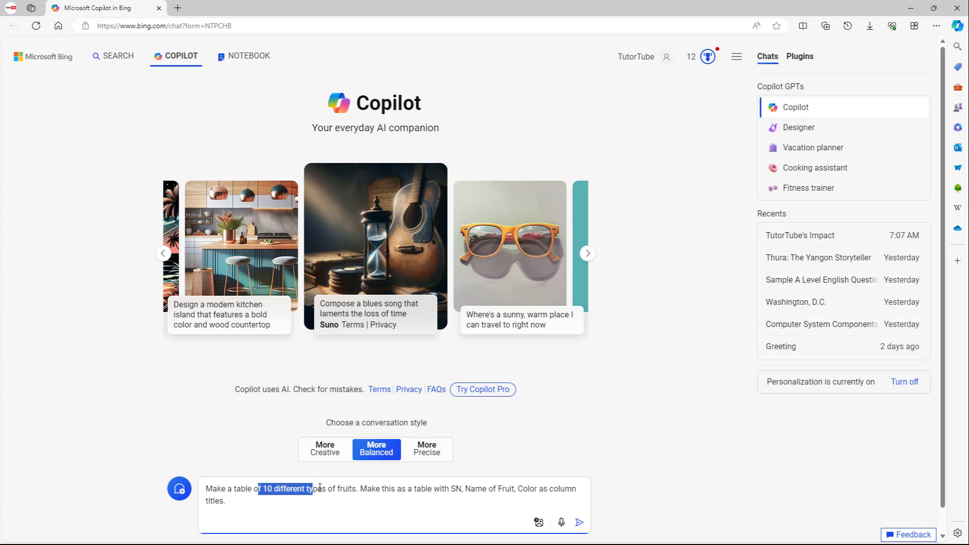
- Delete the stray word 'table' and extra space from the fruit prompt, then submit it
{"action": "left_click_drag", "start_coordinate": [261, 488], "coordinate": [368, 488]}
{"action": "left_click", "coordinate": [263, 488]}
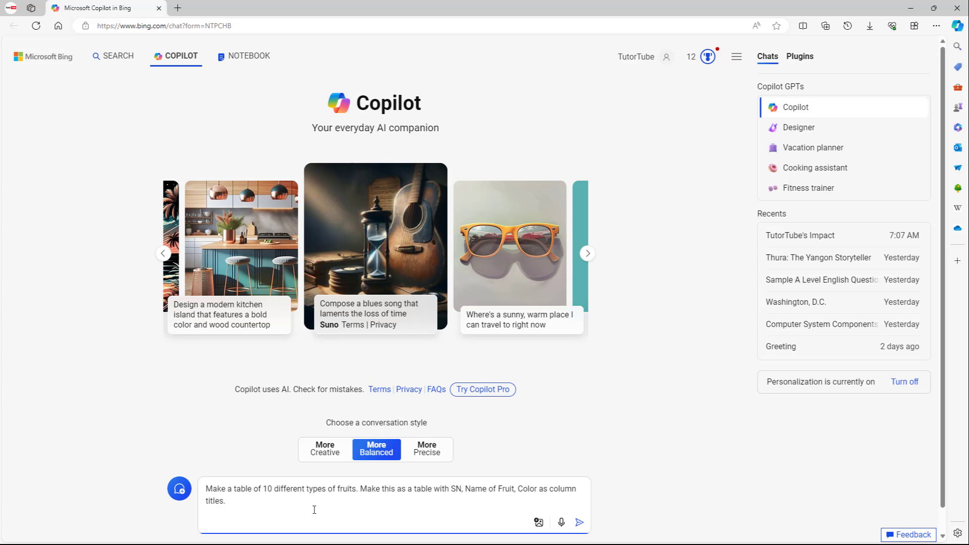
{"action": "type", "text": "list"}
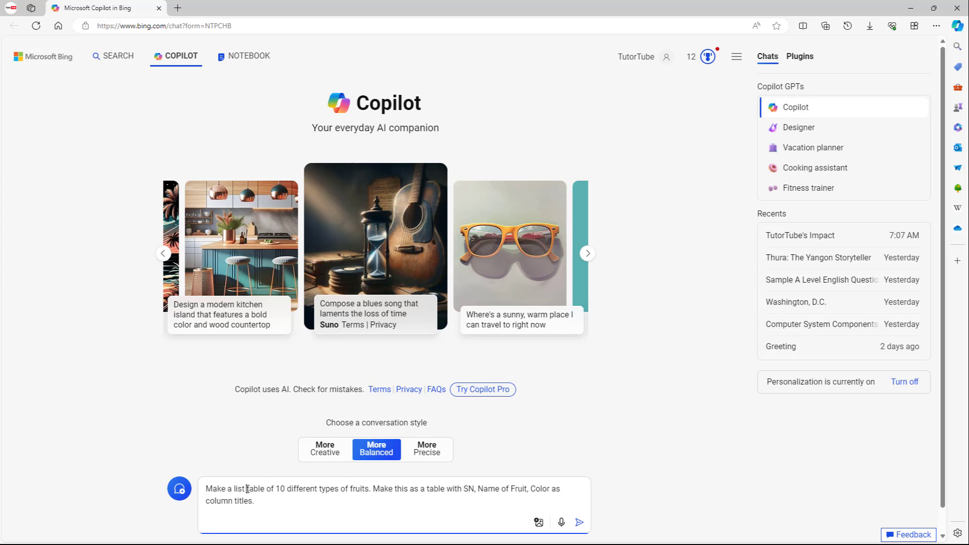
{"action": "left_click_drag", "start_coordinate": [246, 489], "coordinate": [264, 489]}
{"action": "key", "text": "BackSpace"}
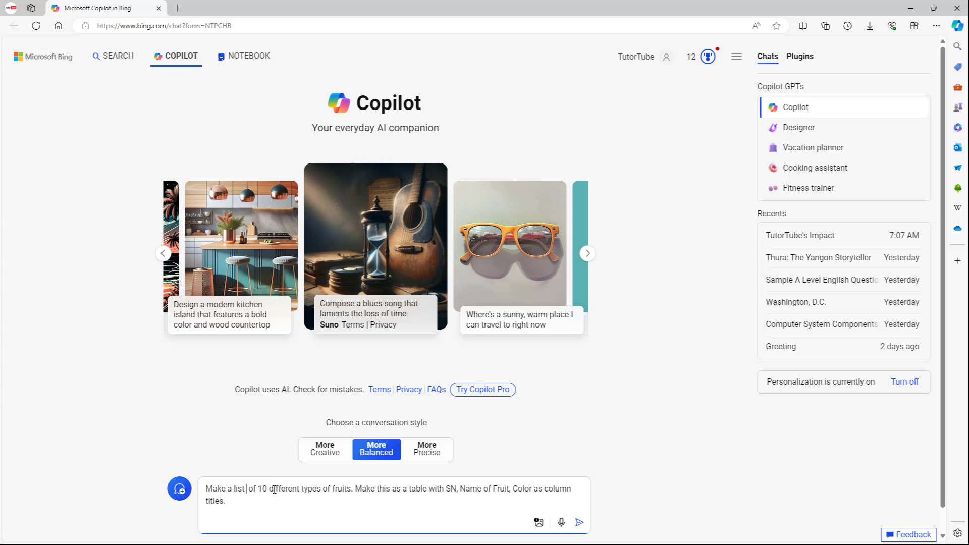
{"action": "key", "text": "BackSpace"}
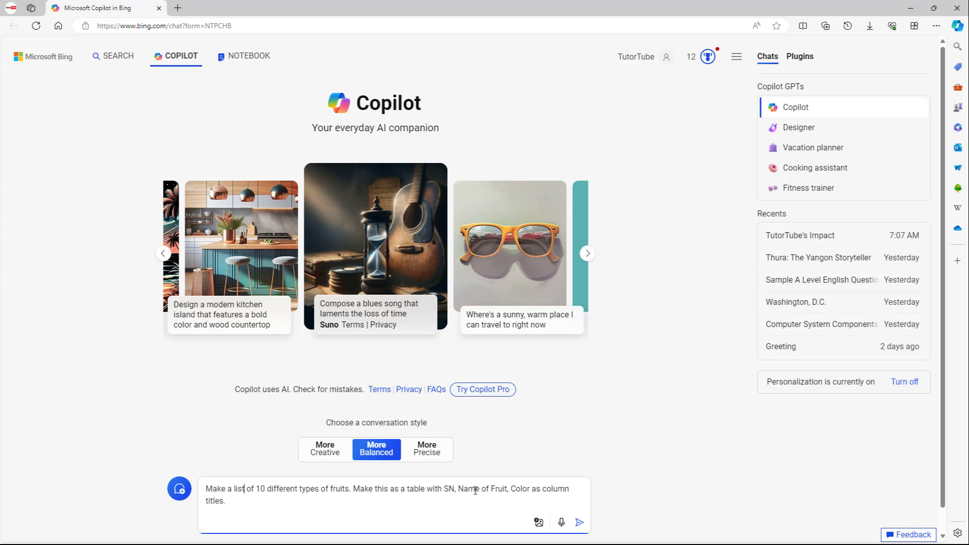
{"action": "left_click", "coordinate": [579, 522]}
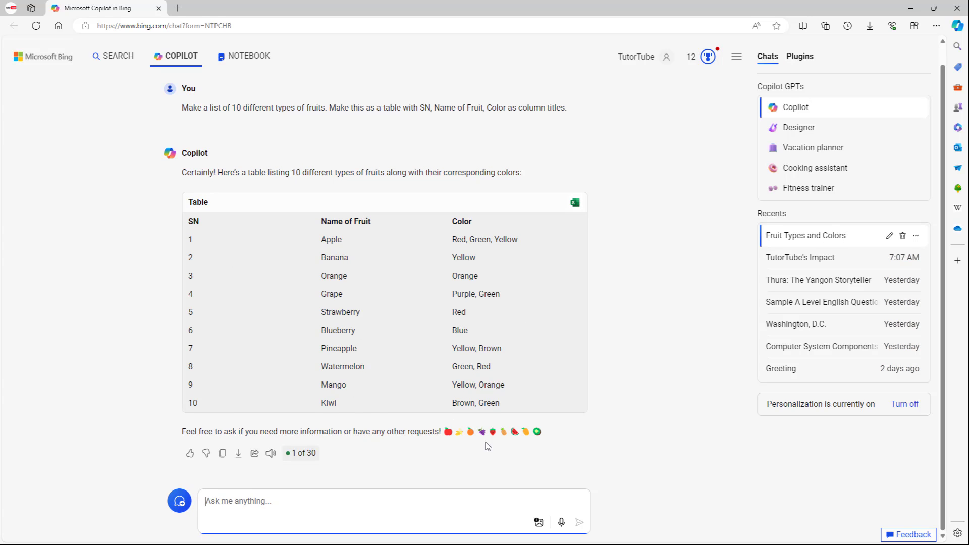
- Review Copilot's 'Fruit Types and Colors' table reply, selecting its trailing fruit emojis
{"action": "left_click_drag", "start_coordinate": [454, 432], "coordinate": [545, 438]}
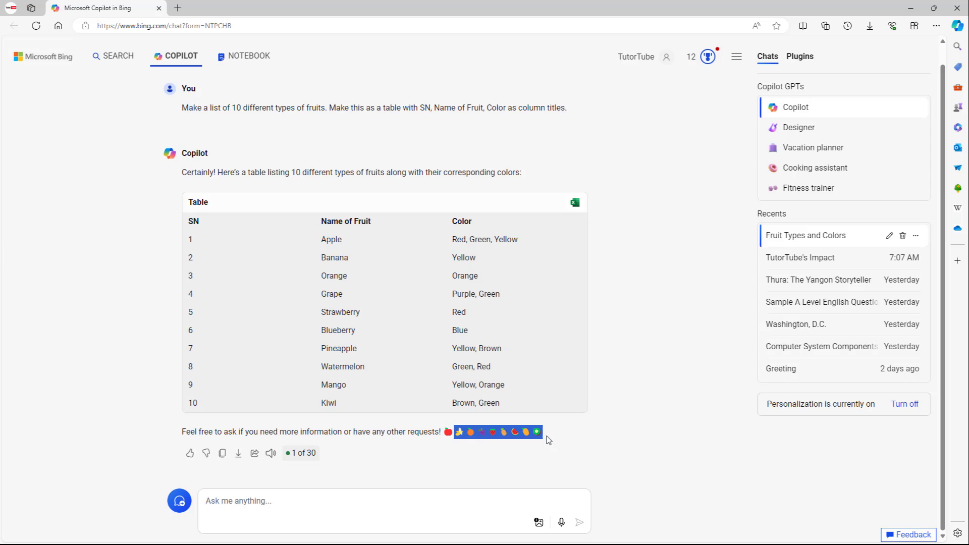
{"action": "left_click", "coordinate": [504, 433]}
{"action": "left_click_drag", "start_coordinate": [444, 431], "coordinate": [542, 430]}
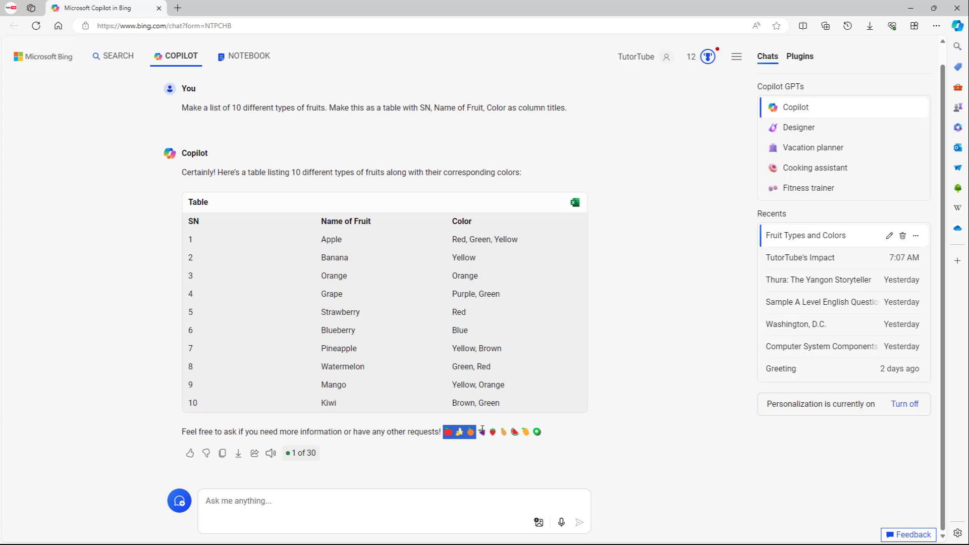
{"action": "left_click", "coordinate": [499, 379]}
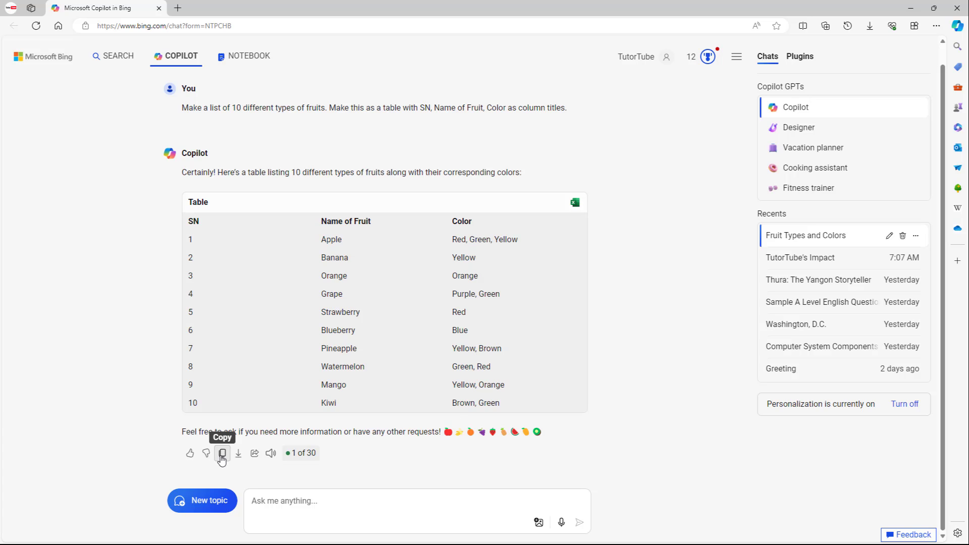
{"action": "left_click", "coordinate": [238, 453]}
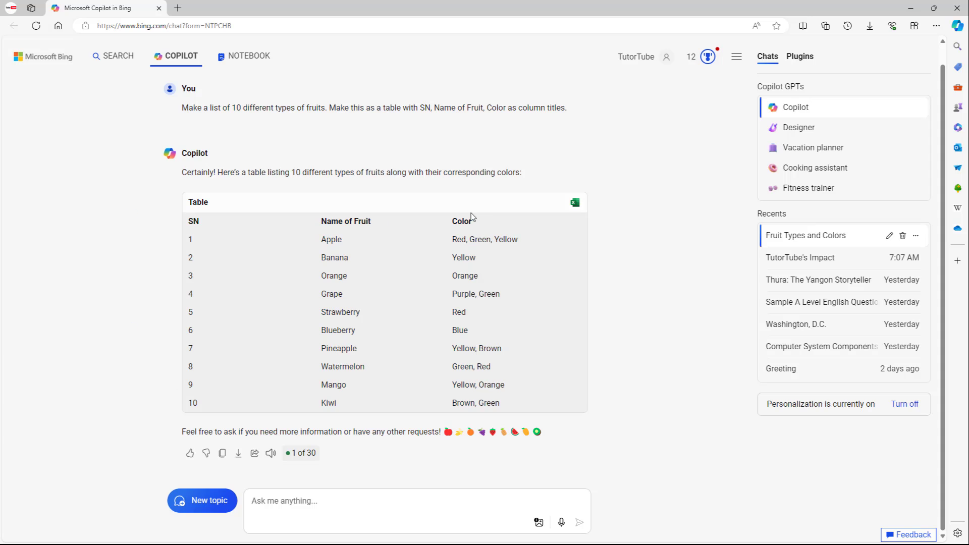
- Export the fruit table with Edit in Excel and open the workbook via View
{"action": "left_click", "coordinate": [576, 204]}
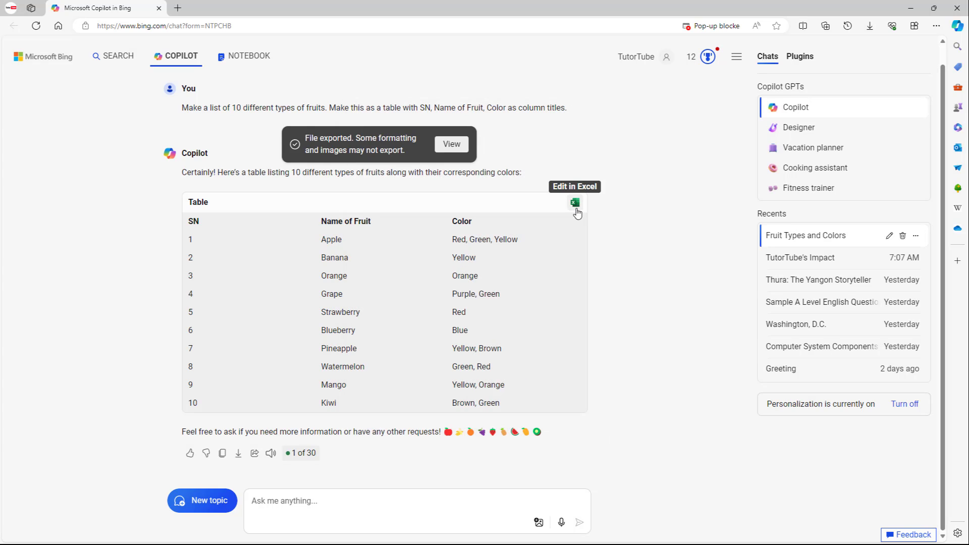
{"action": "left_click", "coordinate": [452, 145]}
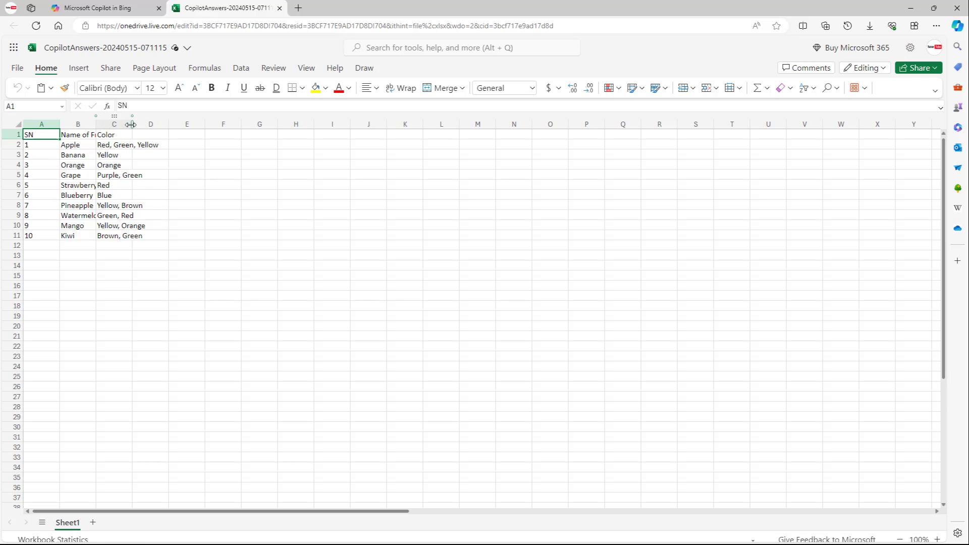
- Autofit column C to the colours, dismiss the theme notice, and browse the ribbon tabs
{"action": "double_click", "coordinate": [131, 125]}
{"action": "left_click", "coordinate": [236, 175]}
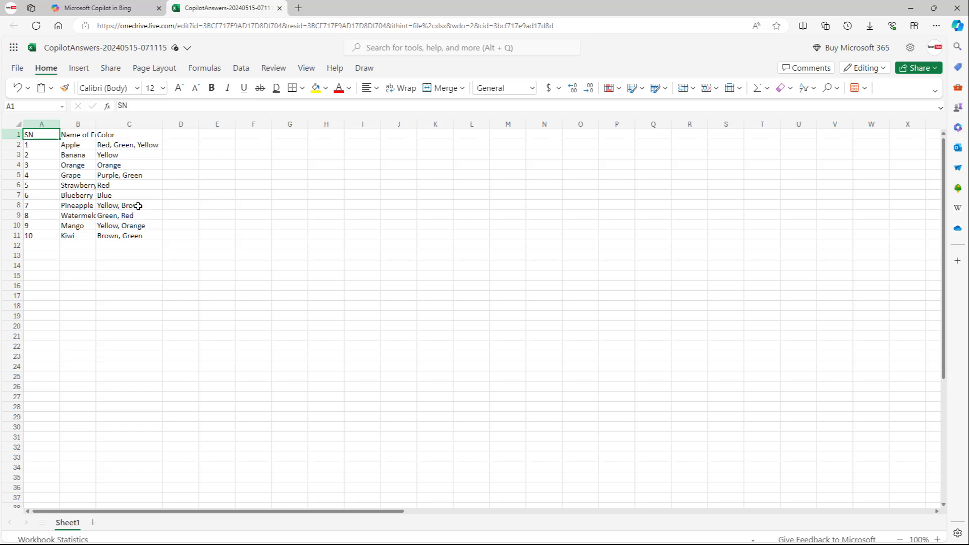
{"action": "left_click", "coordinate": [113, 171]}
{"action": "mouse_move", "coordinate": [57, 134]}
{"action": "left_mouse_down"}
{"action": "mouse_move", "coordinate": [132, 205]}
{"action": "mouse_move", "coordinate": [130, 235]}
{"action": "left_mouse_up"}
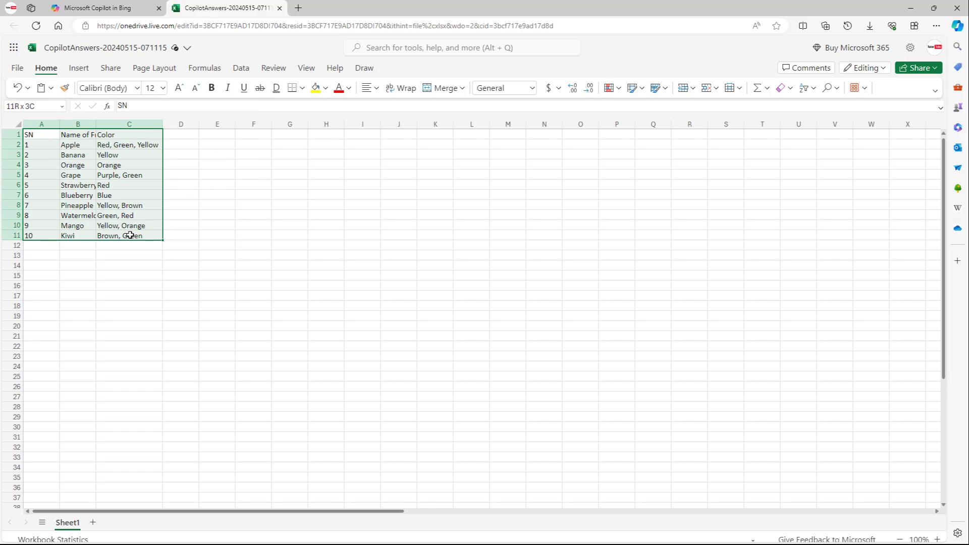
{"action": "left_click", "coordinate": [240, 69]}
{"action": "left_click", "coordinate": [111, 70]}
{"action": "left_click", "coordinate": [53, 70]}
{"action": "left_click", "coordinate": [114, 214]}
- Bold header row A1:D1, autofit column B, and return to the Copilot chat
{"action": "left_click_drag", "start_coordinate": [47, 135], "coordinate": [182, 131]}
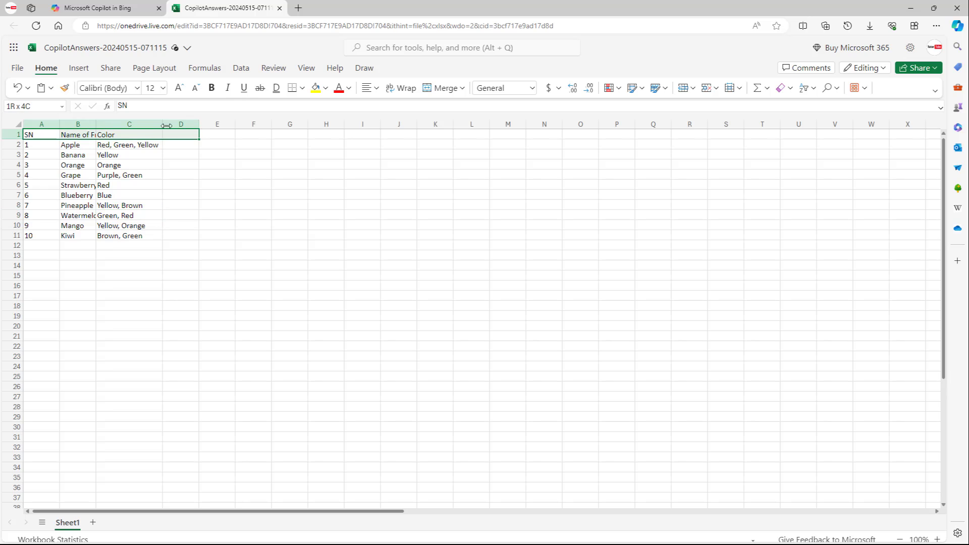
{"action": "left_click", "coordinate": [212, 88]}
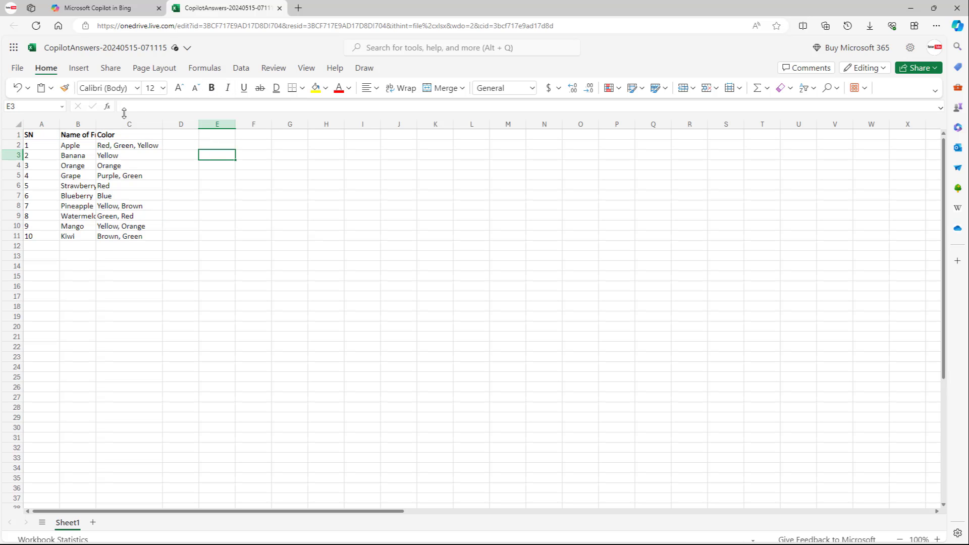
{"action": "left_click", "coordinate": [100, 125]}
{"action": "double_click", "coordinate": [95, 124]}
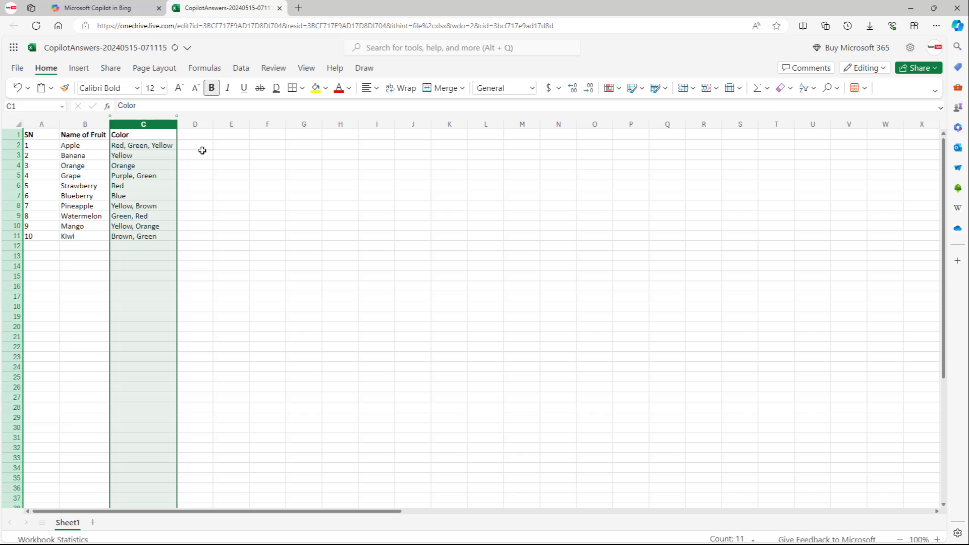
{"action": "left_click", "coordinate": [121, 7]}
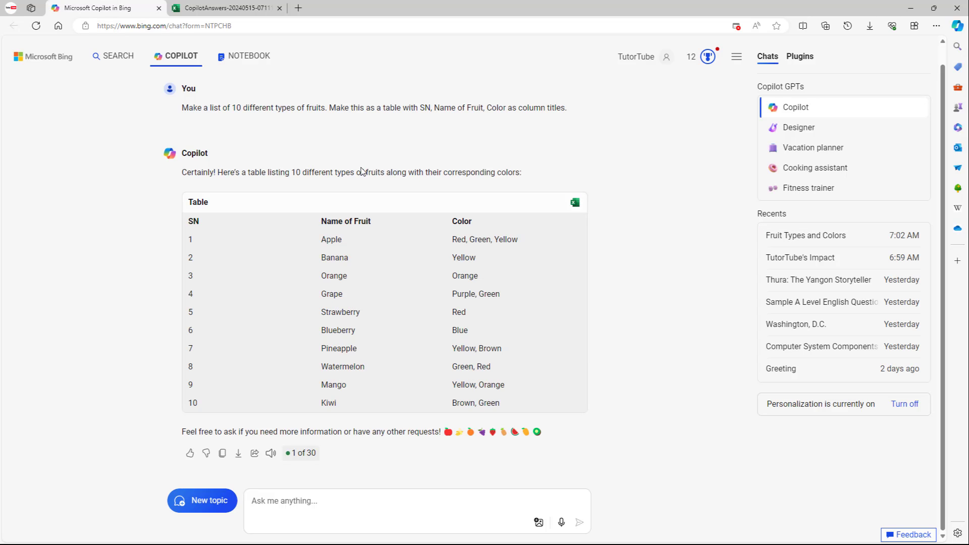